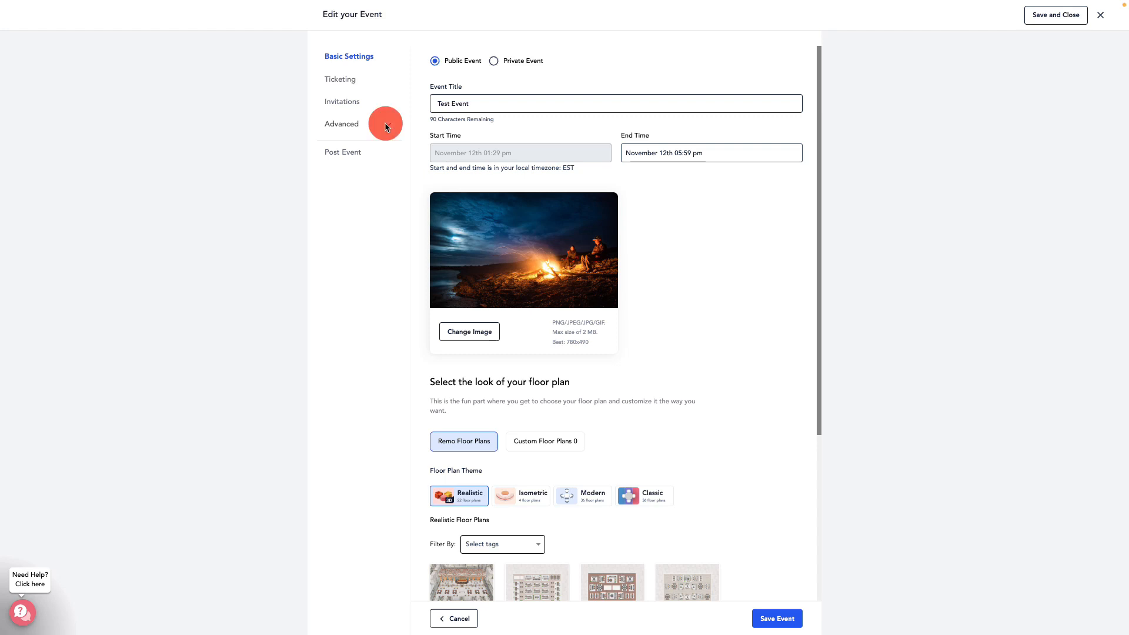
# - Open the Feature Toggles page in the event's advanced settings
pyautogui.click(388, 125)
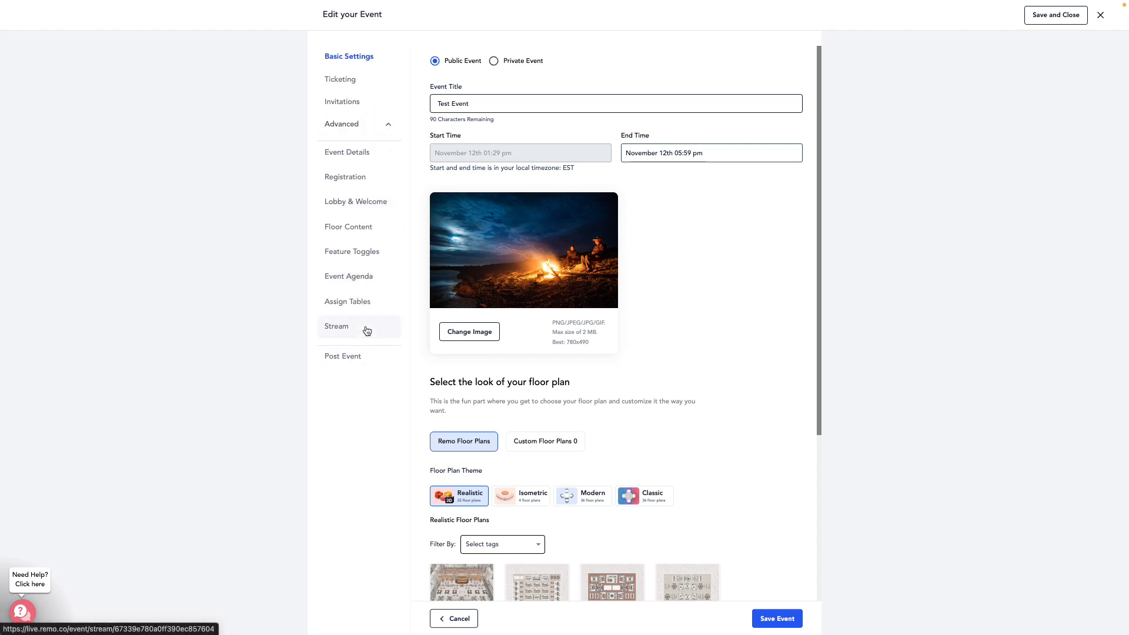
pyautogui.click(361, 254)
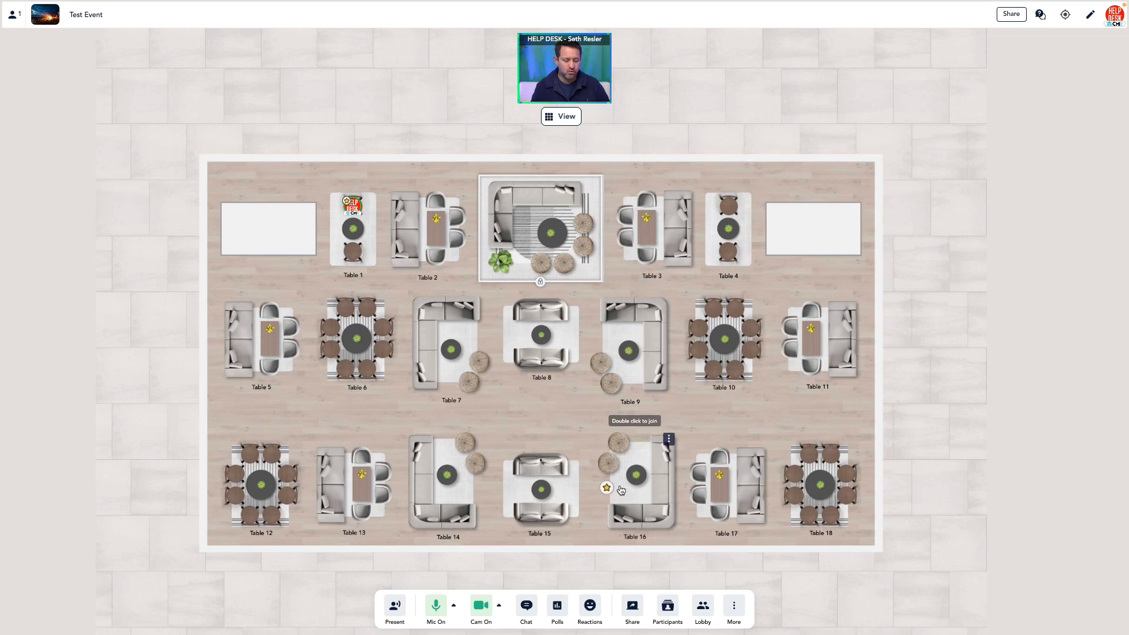
# - Create a new poll in the live event with the question "What is your favorite food?"
pyautogui.click(557, 606)
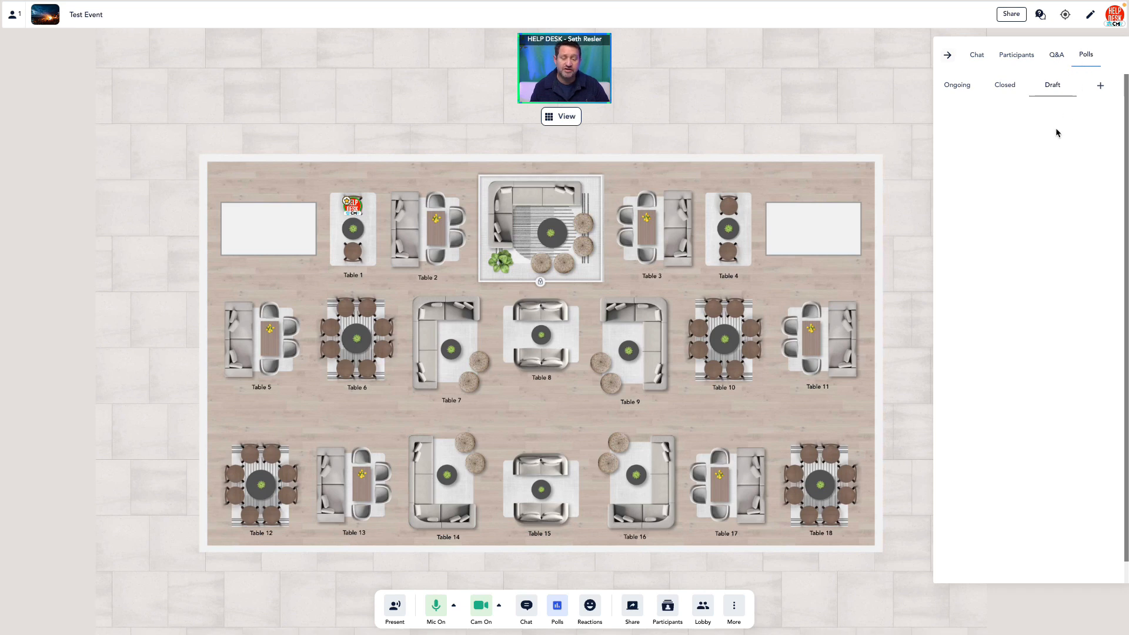
pyautogui.click(1101, 88)
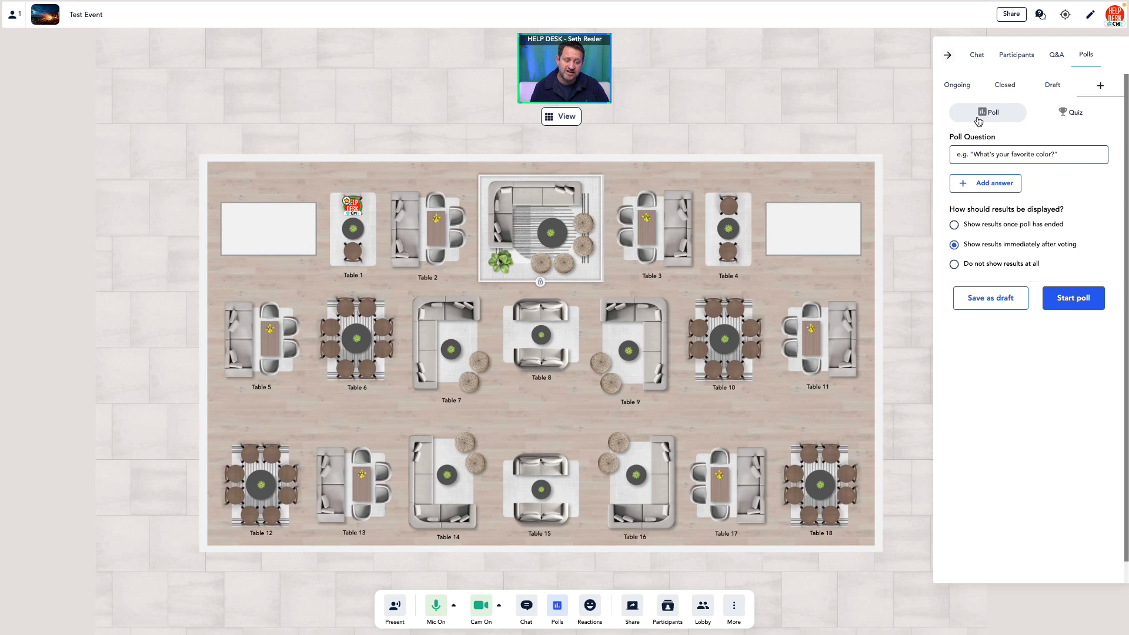
pyautogui.click(1075, 112)
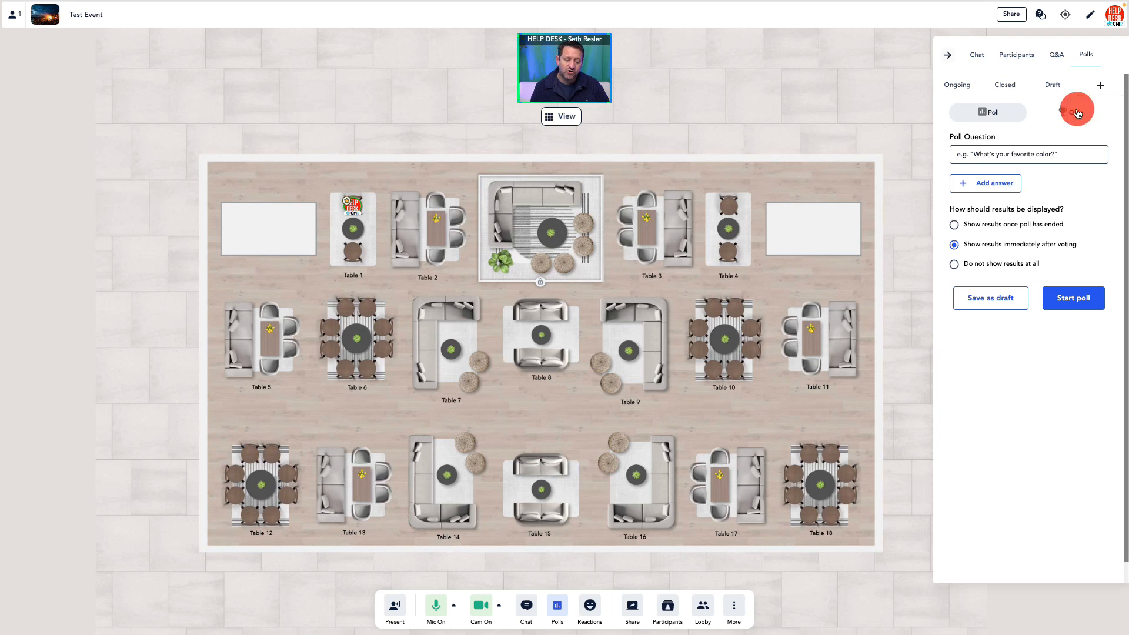
pyautogui.click(1003, 116)
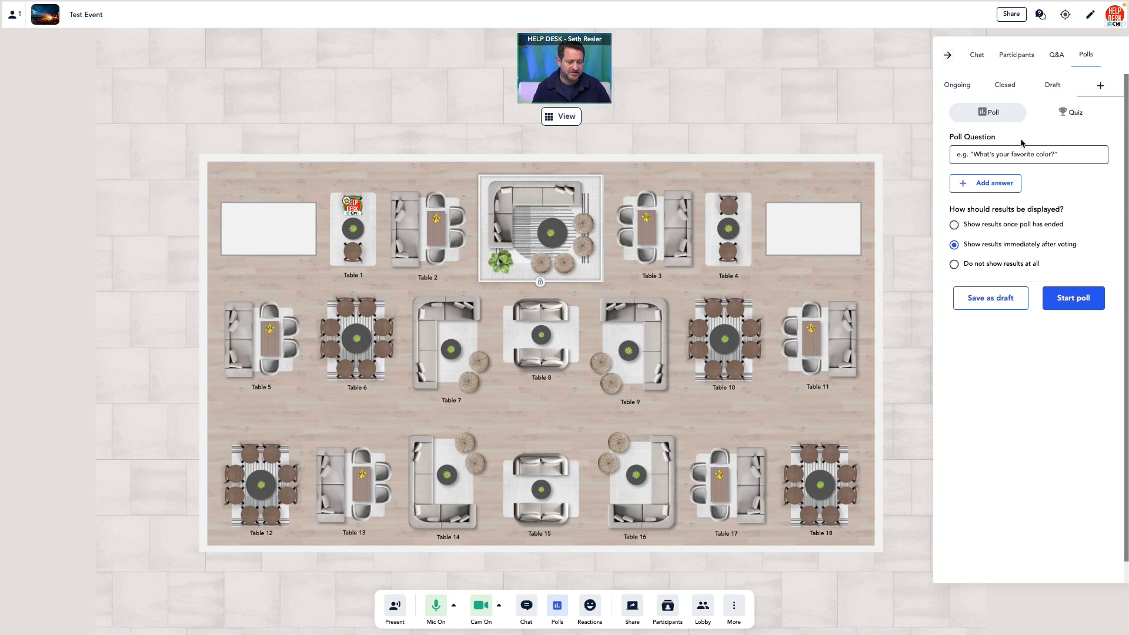
pyautogui.click(1099, 157)
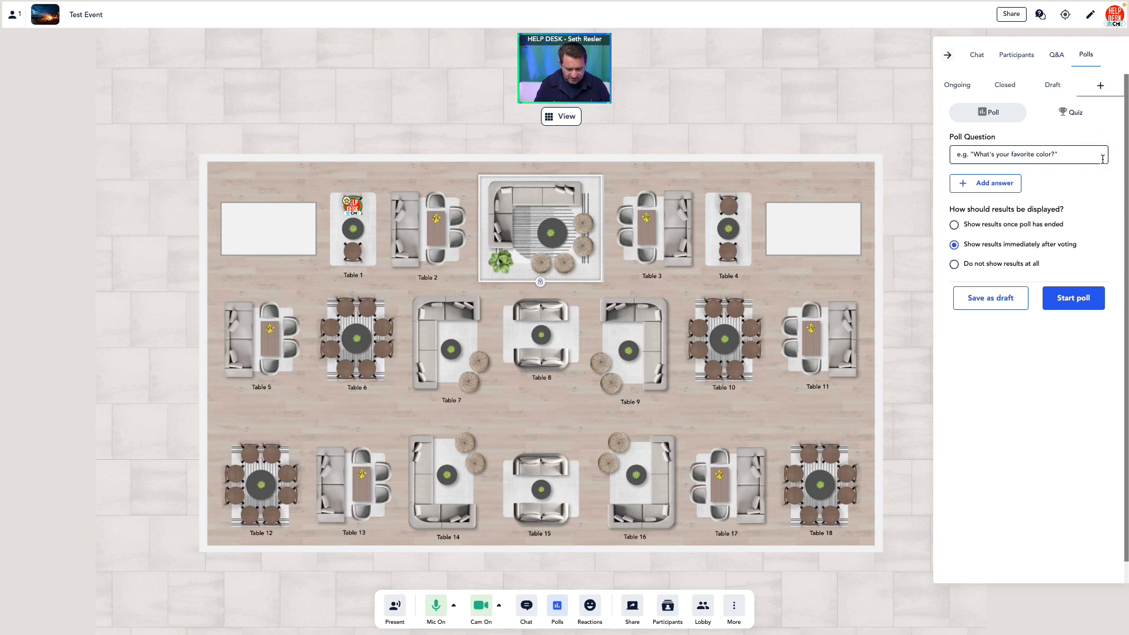
pyautogui.write('What is your favorite food?')
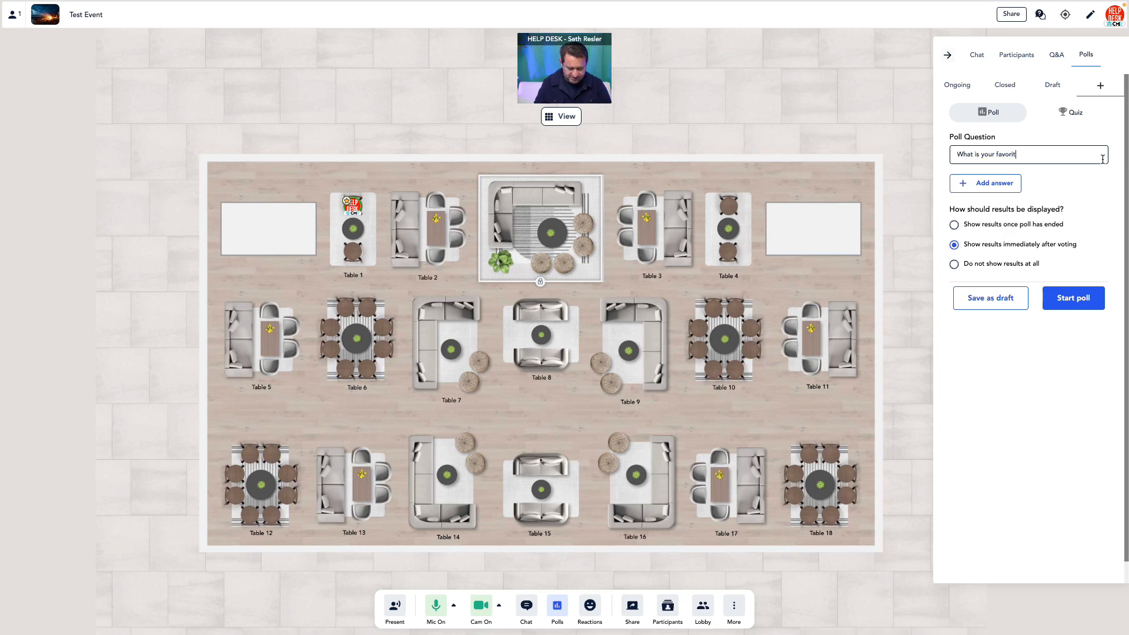
# - Add Tacos and Waffles as the first two answers of the poll
pyautogui.click(1015, 181)
pyautogui.click(995, 187)
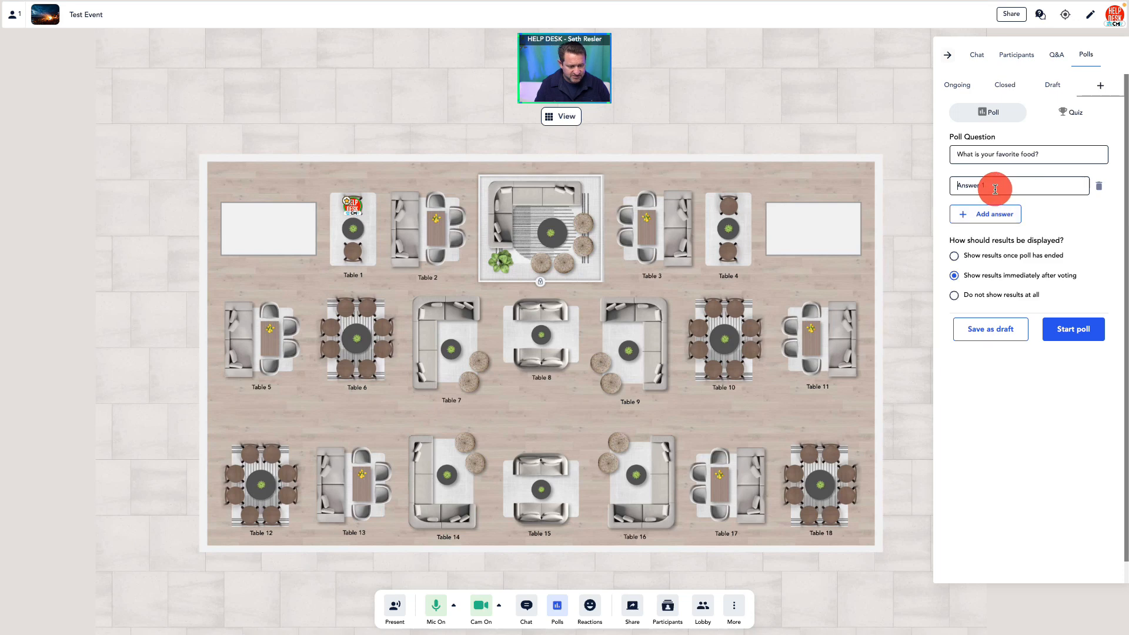
pyautogui.write('Tacos')
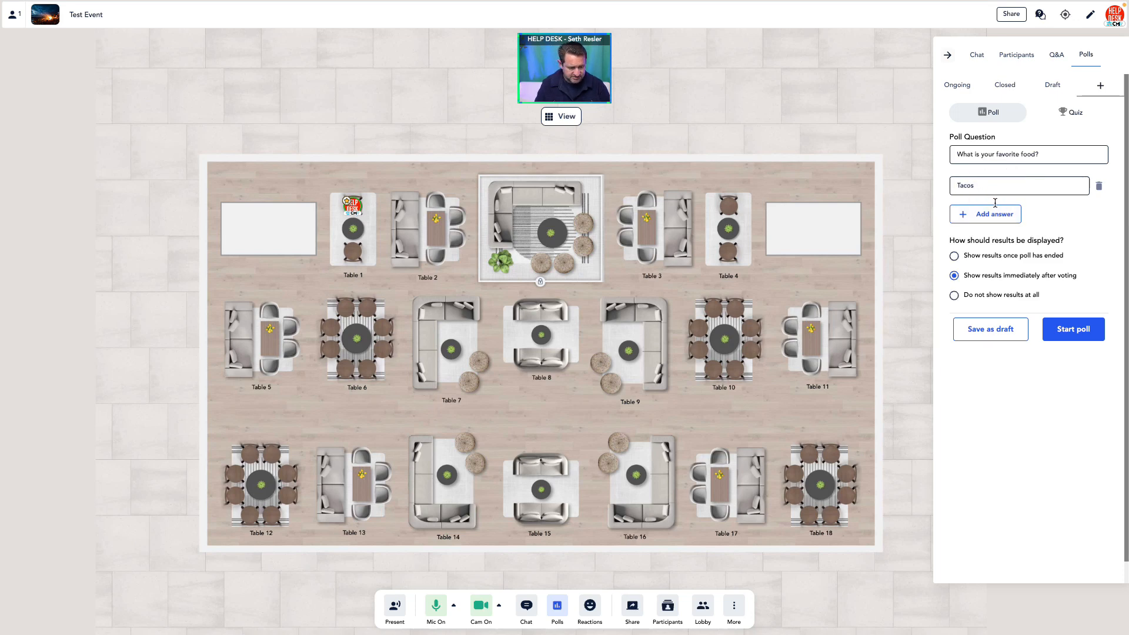
pyautogui.click(995, 213)
pyautogui.click(998, 206)
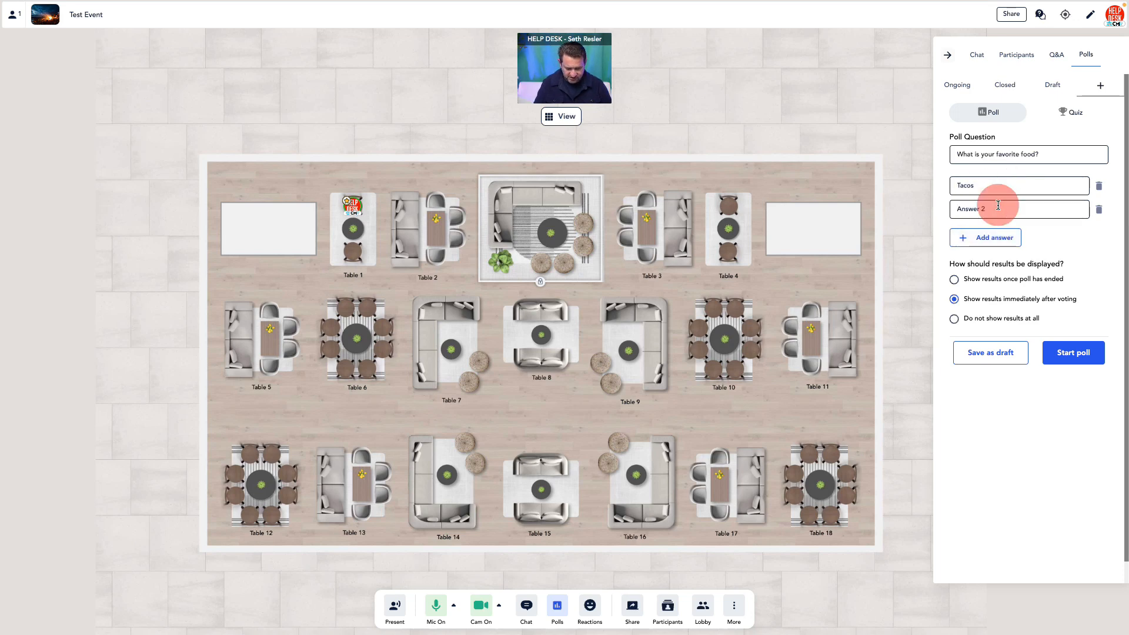
pyautogui.write('Waffles')
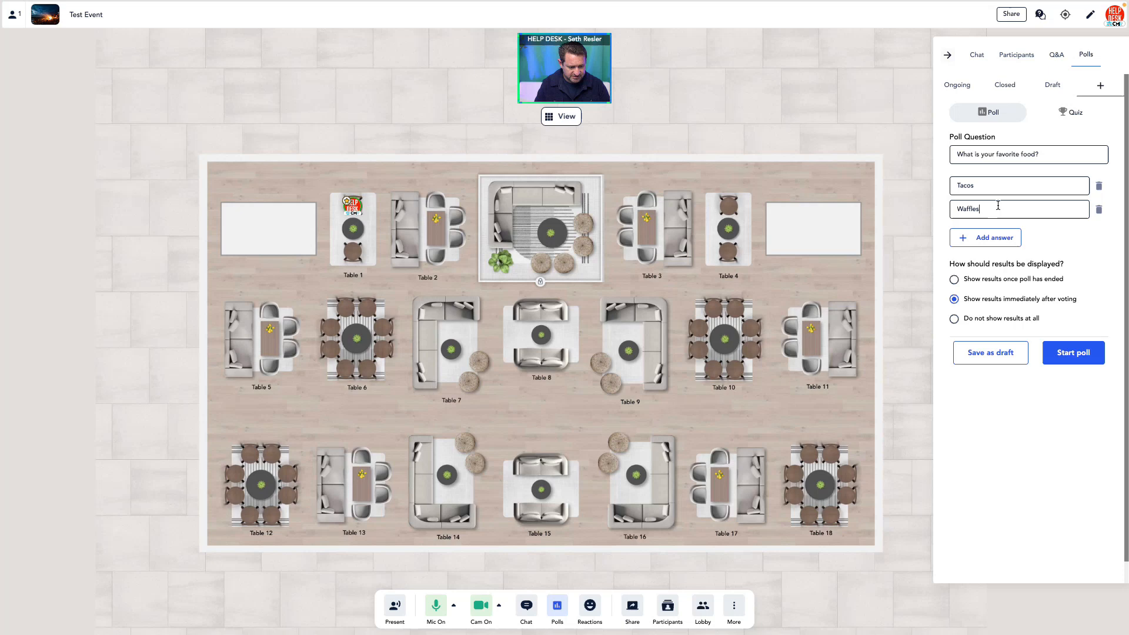
# - Add Meatloaf and Salmon as the third and fourth answers and save the poll as a draft
pyautogui.click(980, 238)
pyautogui.click(980, 231)
pyautogui.write('Meatloaf')
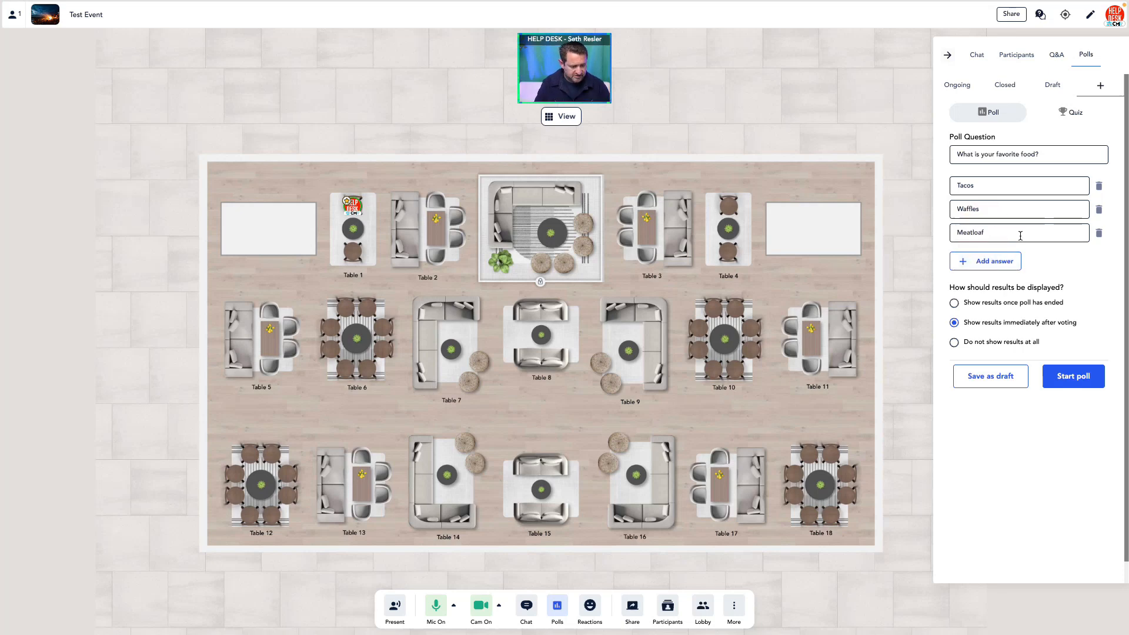
pyautogui.click(991, 261)
pyautogui.click(989, 260)
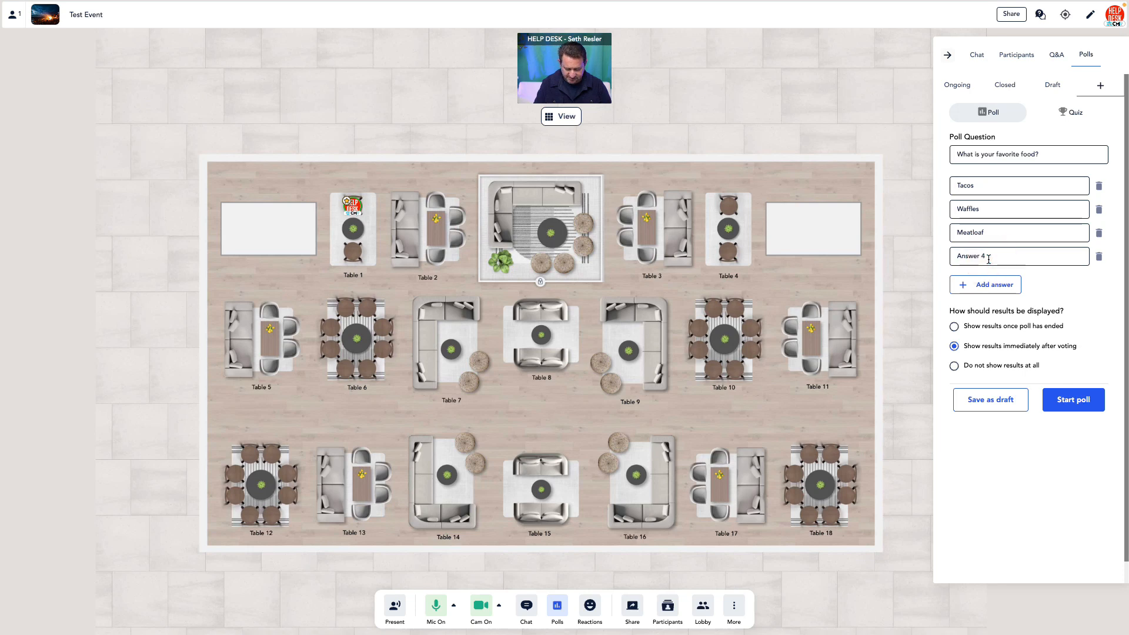
pyautogui.write('Salmon')
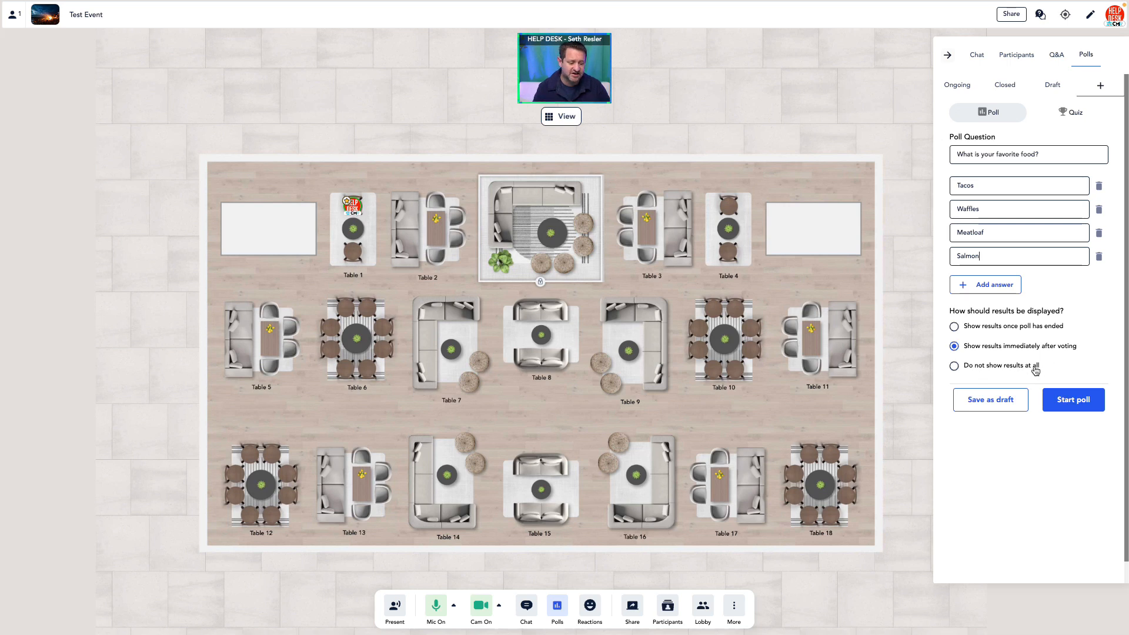
pyautogui.click(998, 400)
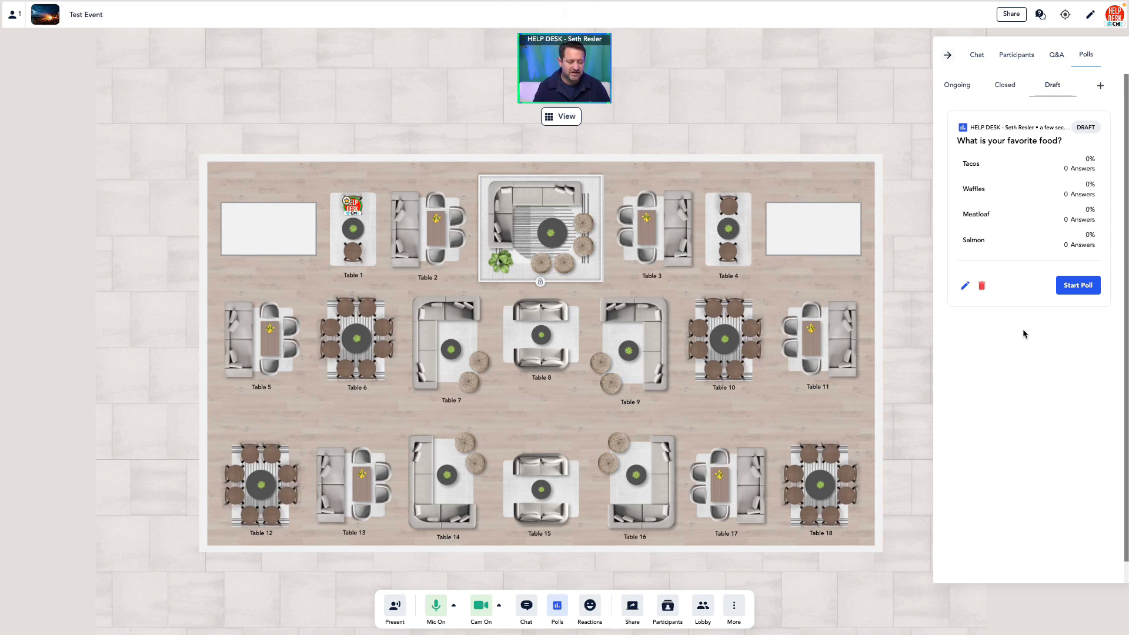
# - Start the drafted favorite food poll, then view it among the ongoing polls and end it
pyautogui.click(1077, 286)
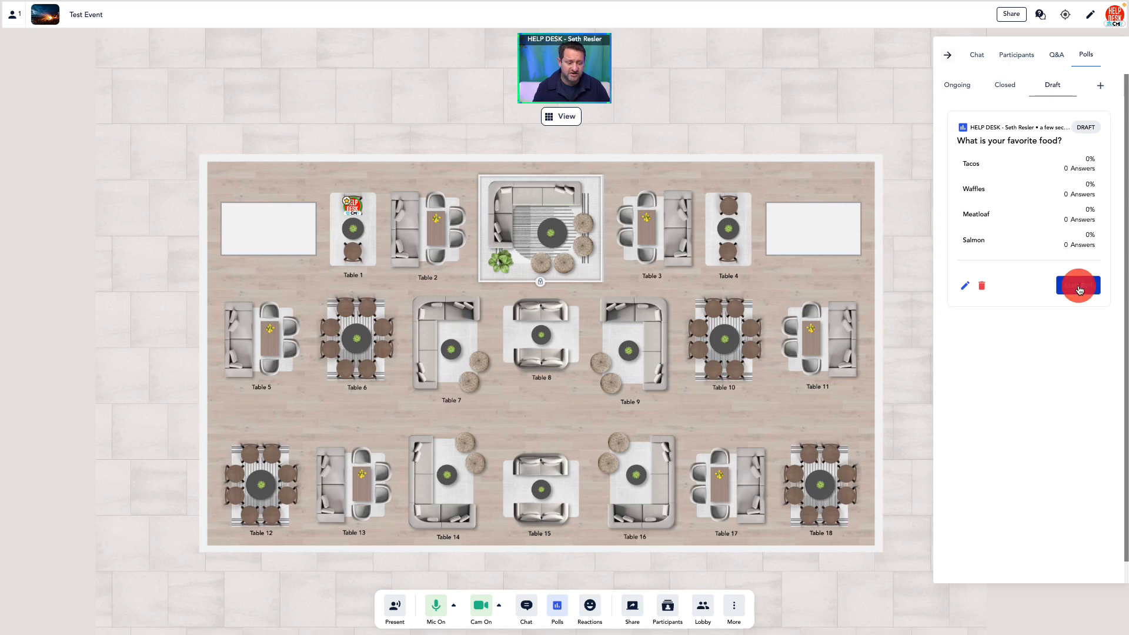
pyautogui.click(957, 89)
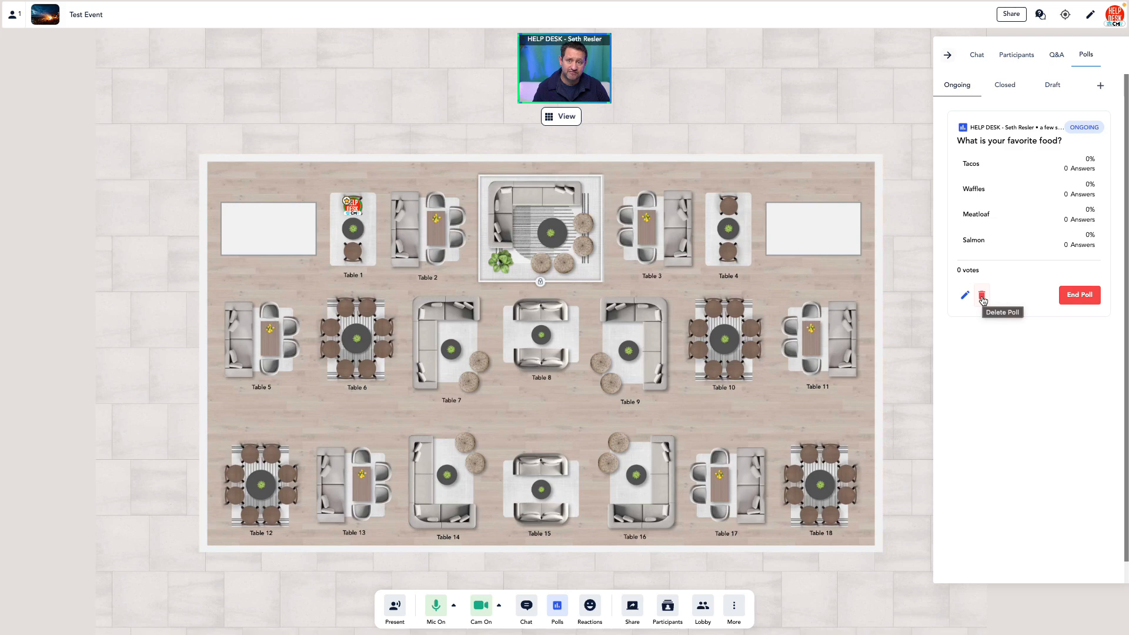
pyautogui.click(1075, 295)
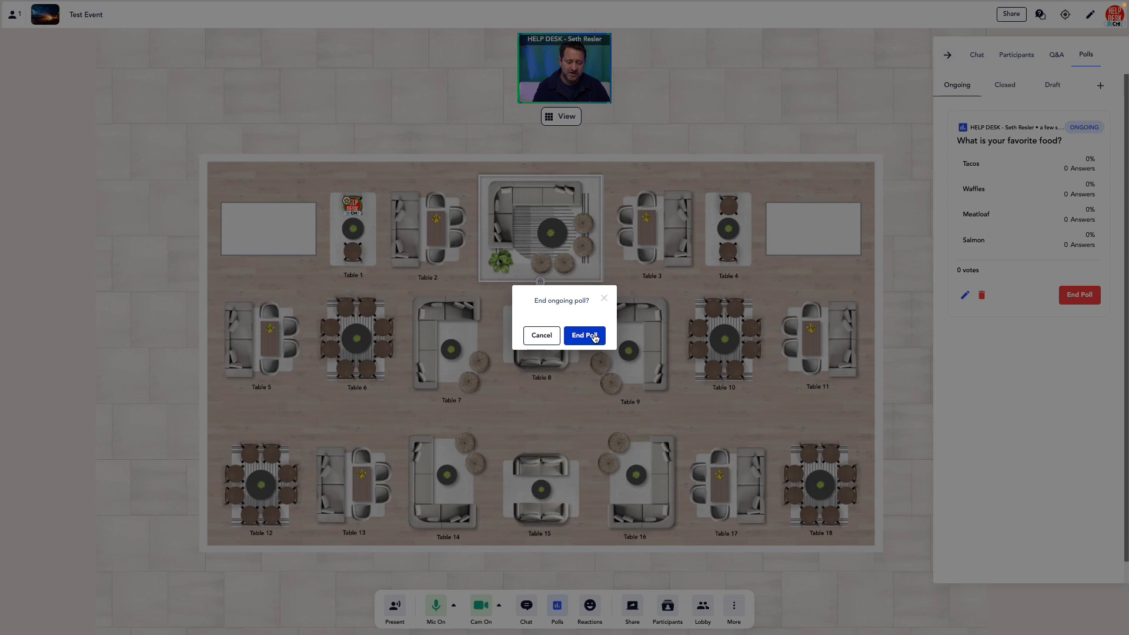
pyautogui.click(594, 336)
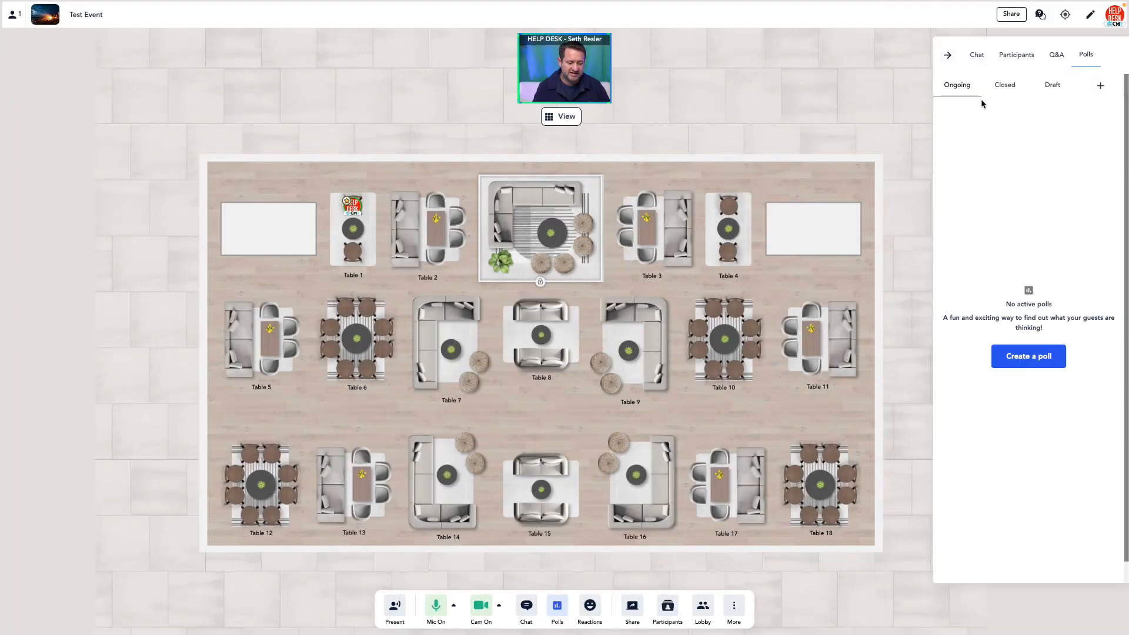
# - View the closed favorite food poll and try to download its results
pyautogui.click(999, 87)
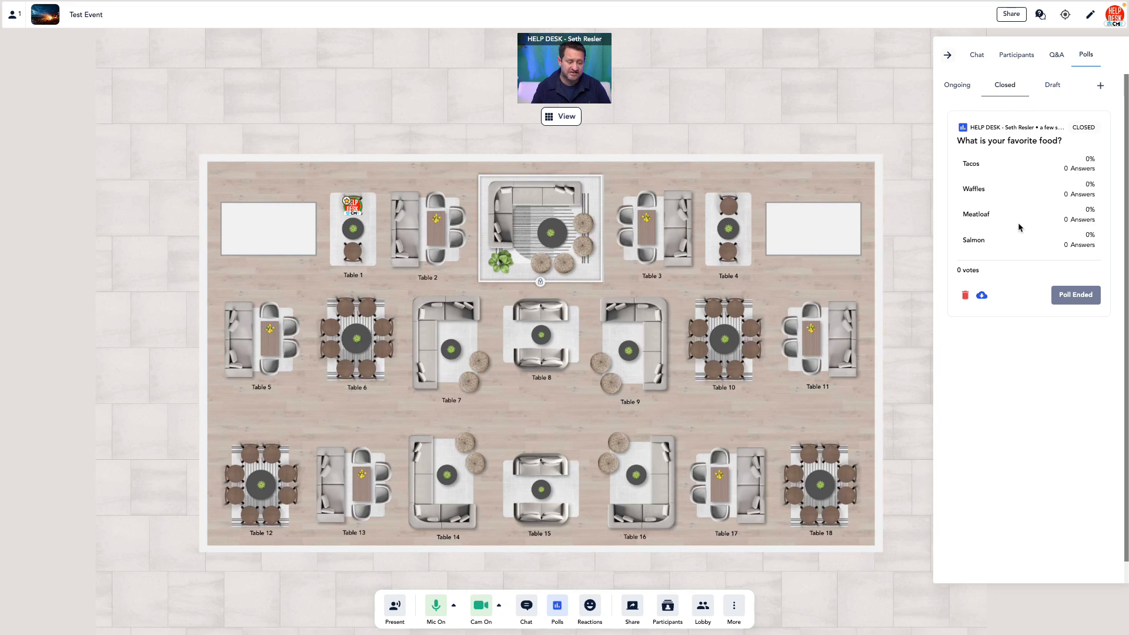
pyautogui.click(981, 296)
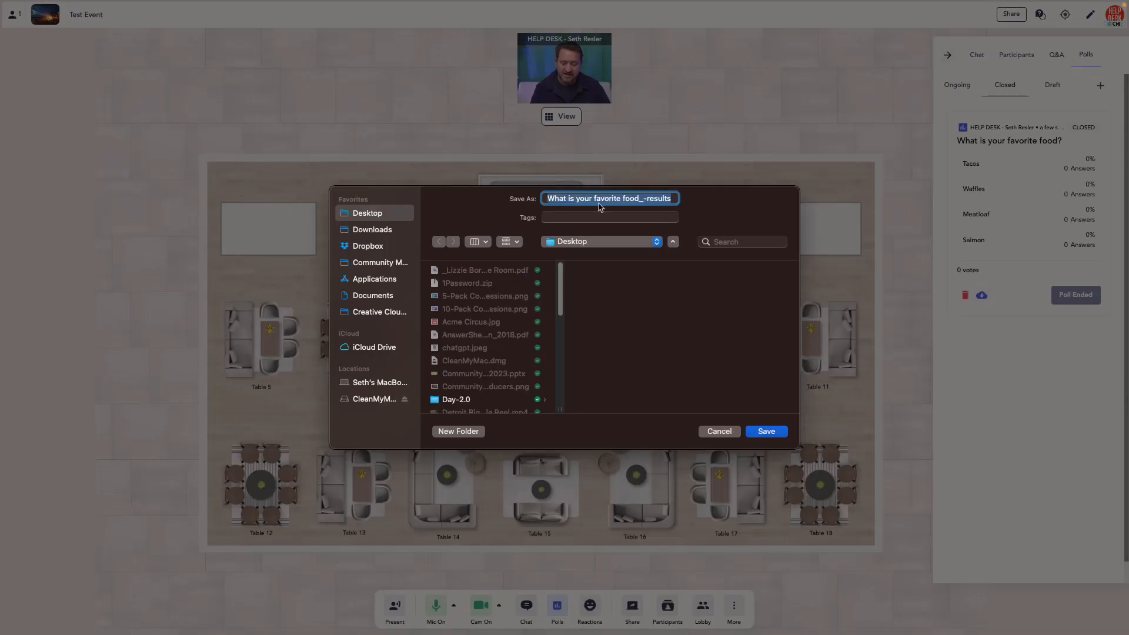
pyautogui.click(720, 437)
# - Create a new quiz with the question "What is the first day of the year?"
pyautogui.click(1100, 89)
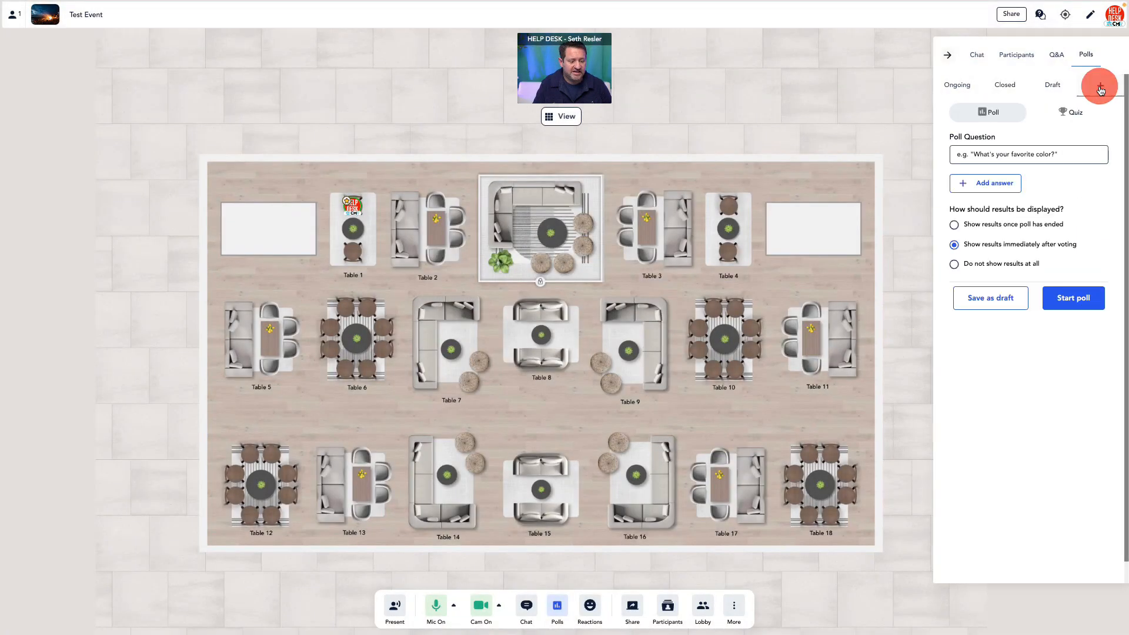
pyautogui.click(1074, 114)
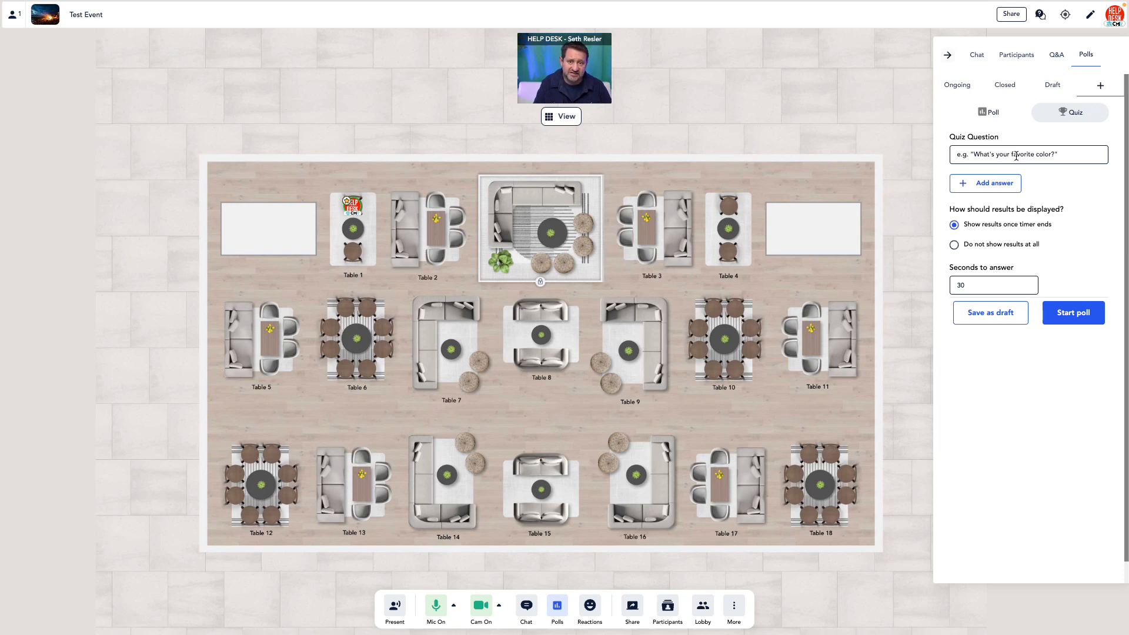
pyautogui.click(1016, 156)
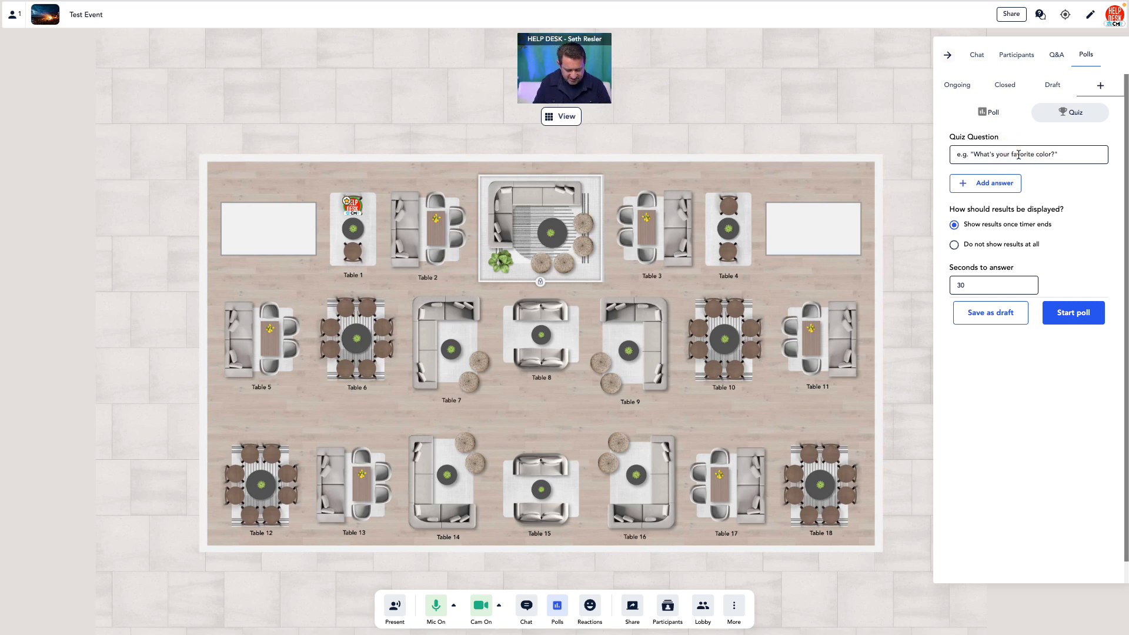
pyautogui.write('What is the fi')
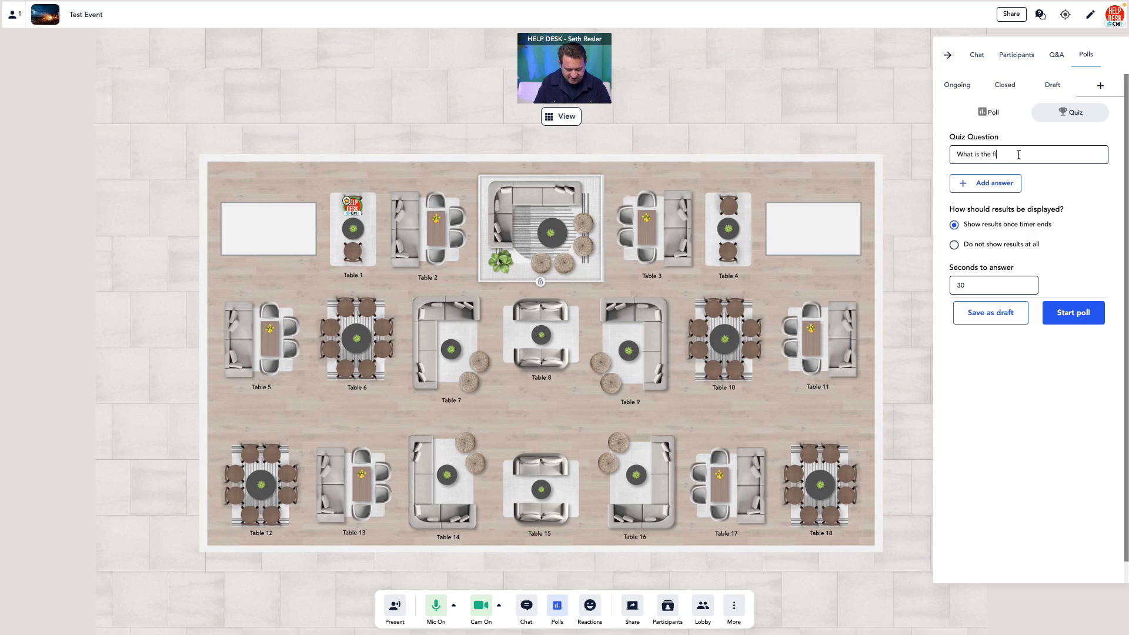
pyautogui.write('rst day of the year?')
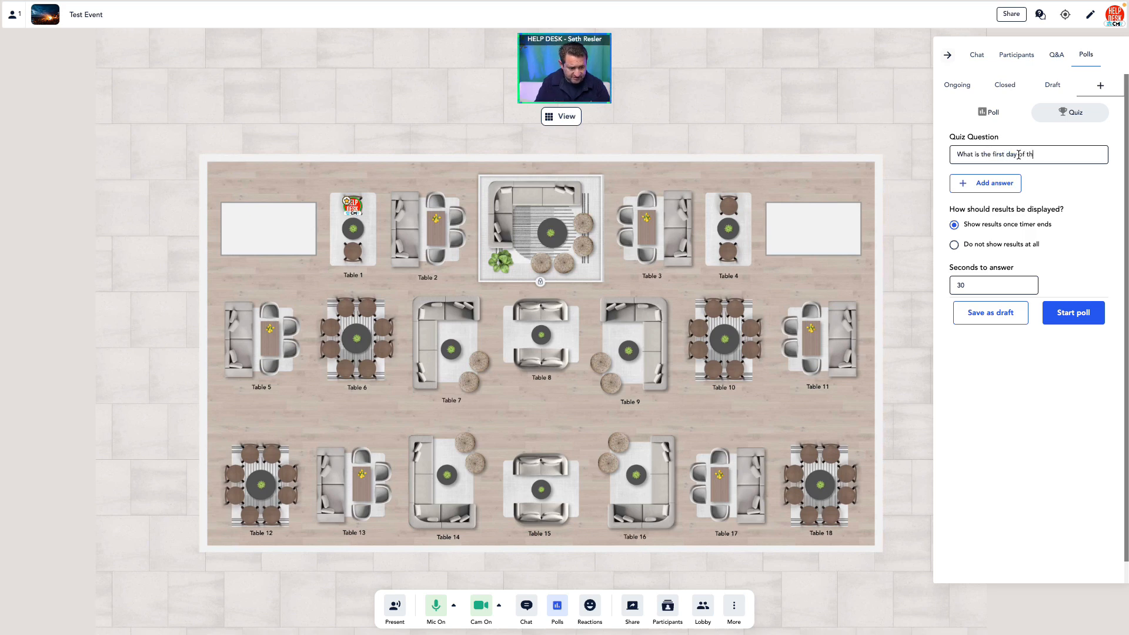
# - Add January 1, March 15 and October 31 as the quiz answers
pyautogui.click(994, 183)
pyautogui.click(1006, 186)
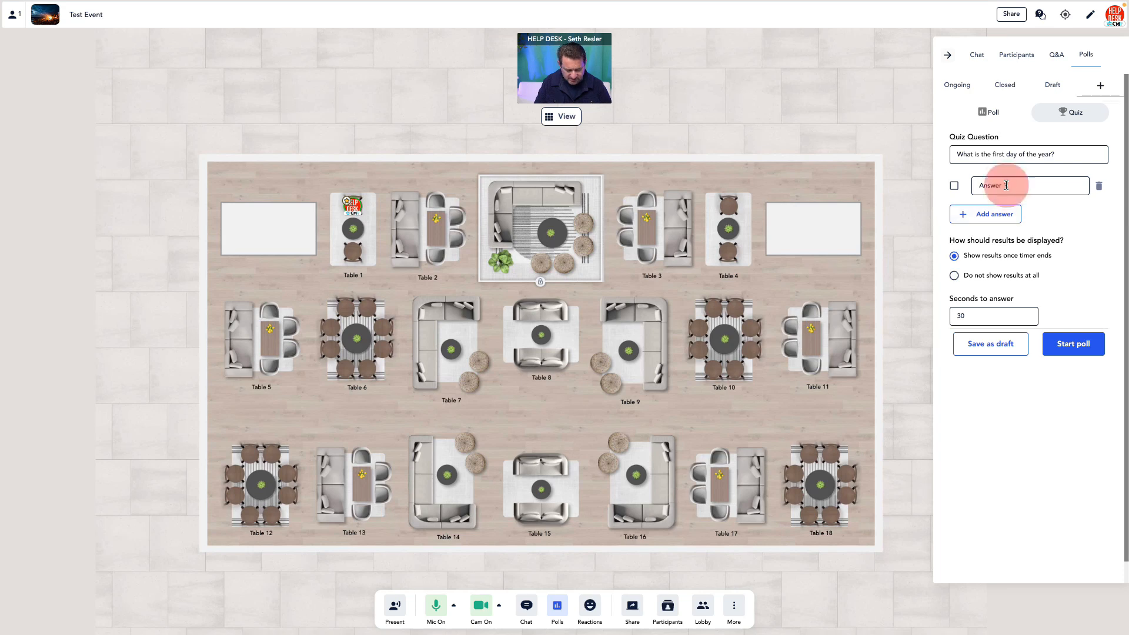
pyautogui.write('January 1')
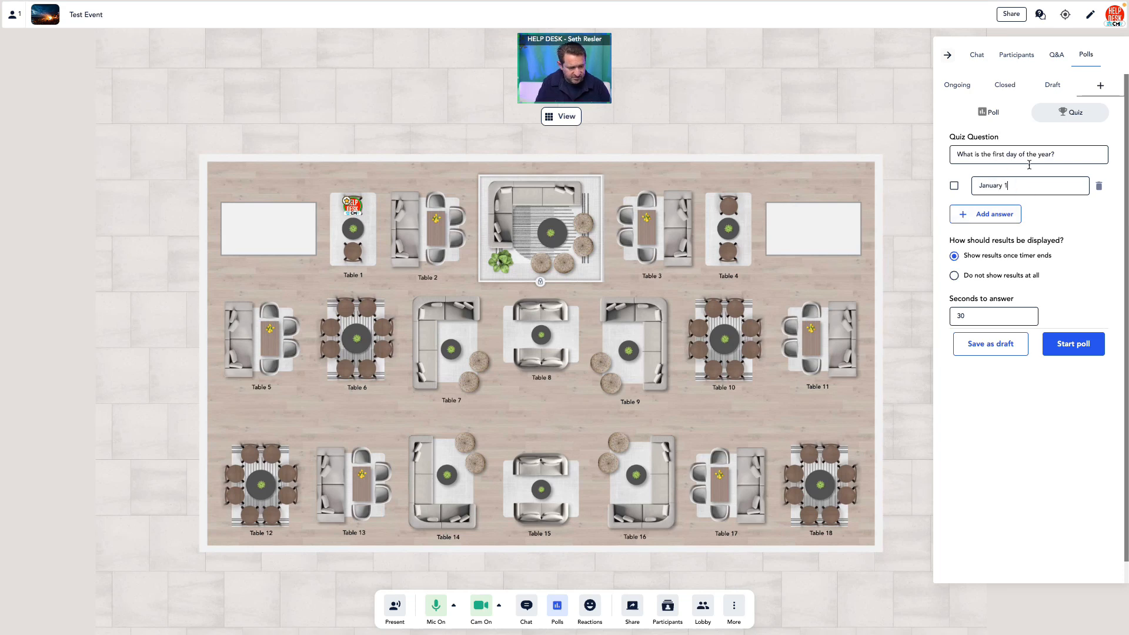
pyautogui.click(1007, 213)
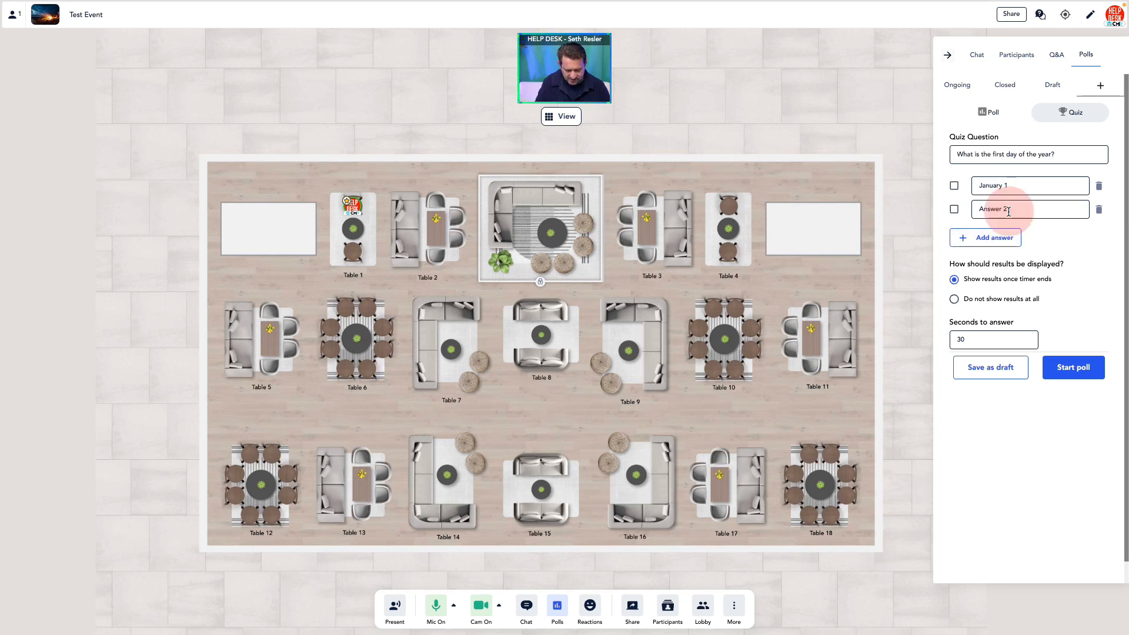
pyautogui.write('March 15')
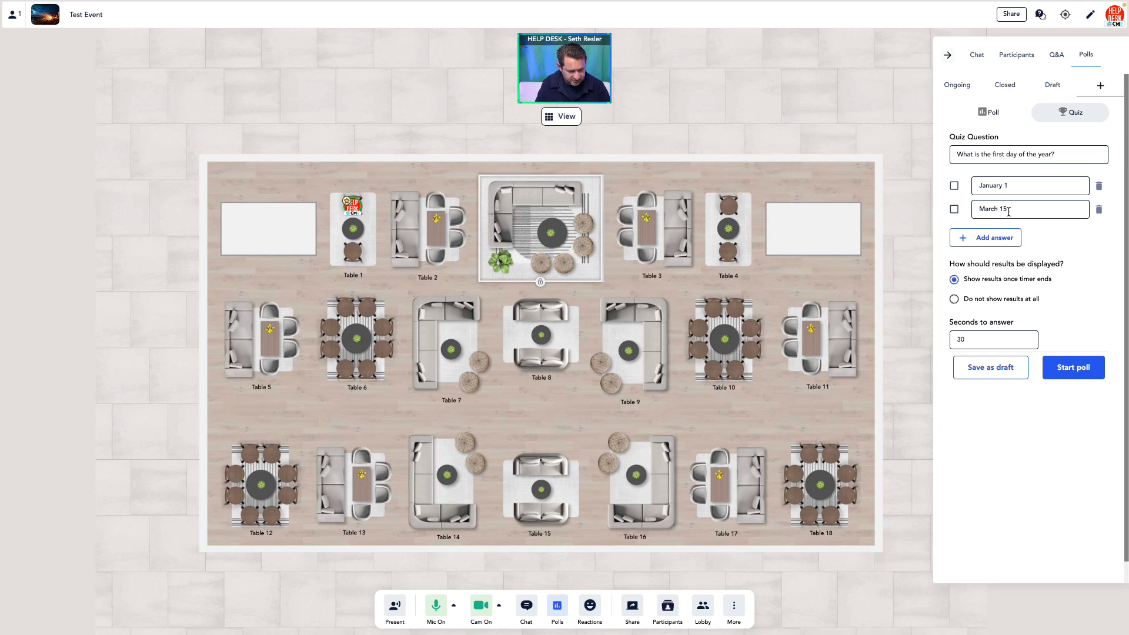
pyautogui.click(993, 236)
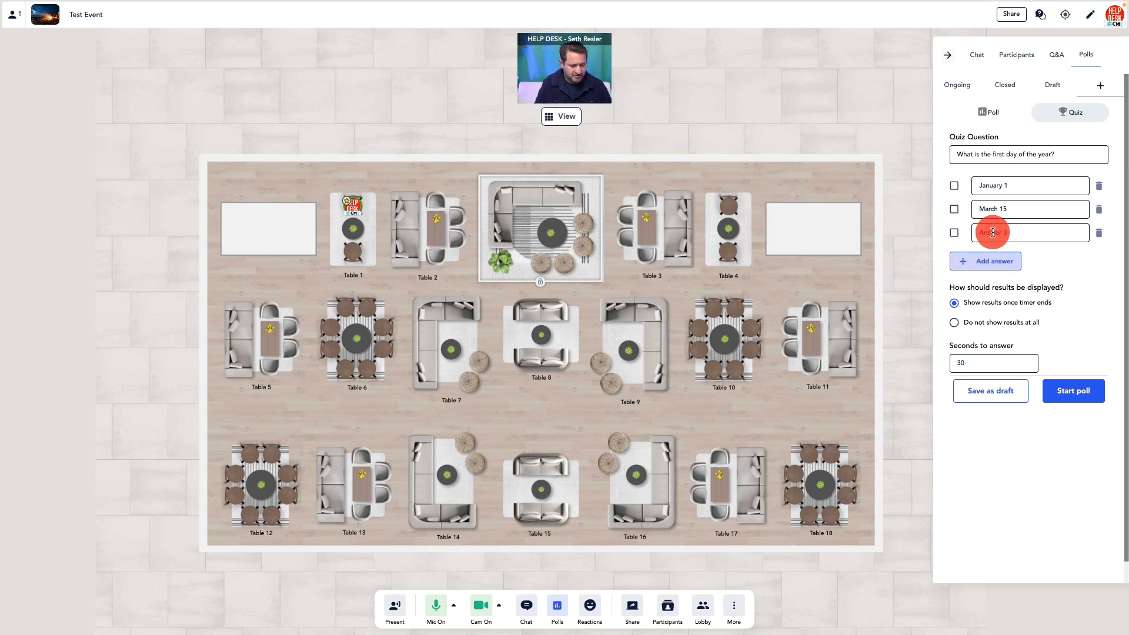
pyautogui.write('October 31')
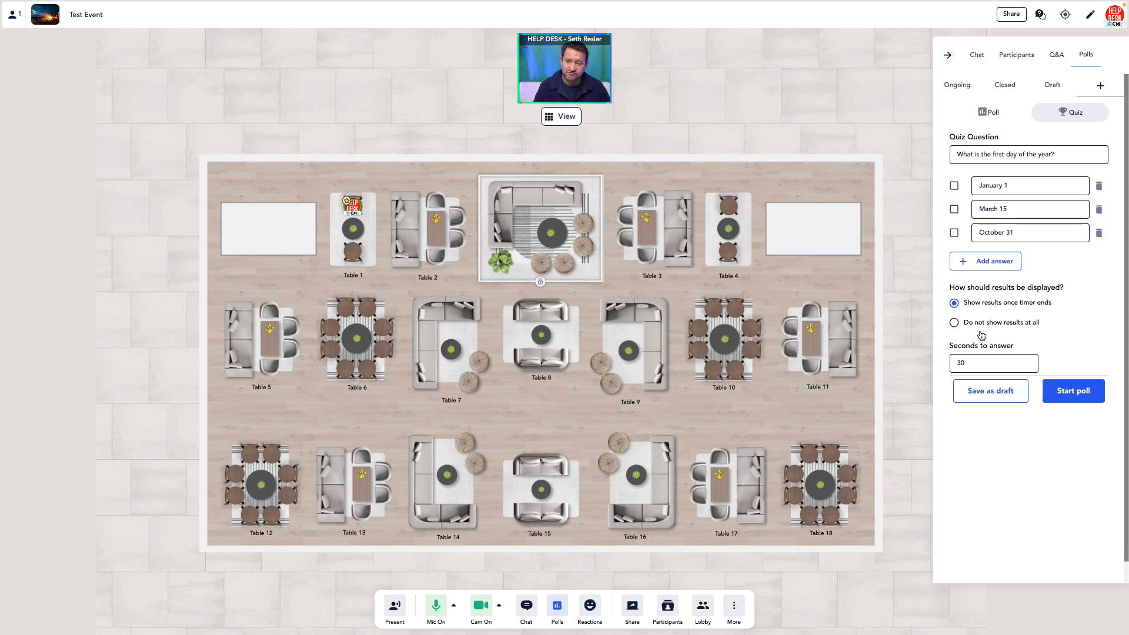
# - Set the quiz's time to answer to 90 seconds and delete the March 15 answer
pyautogui.click(1014, 366)
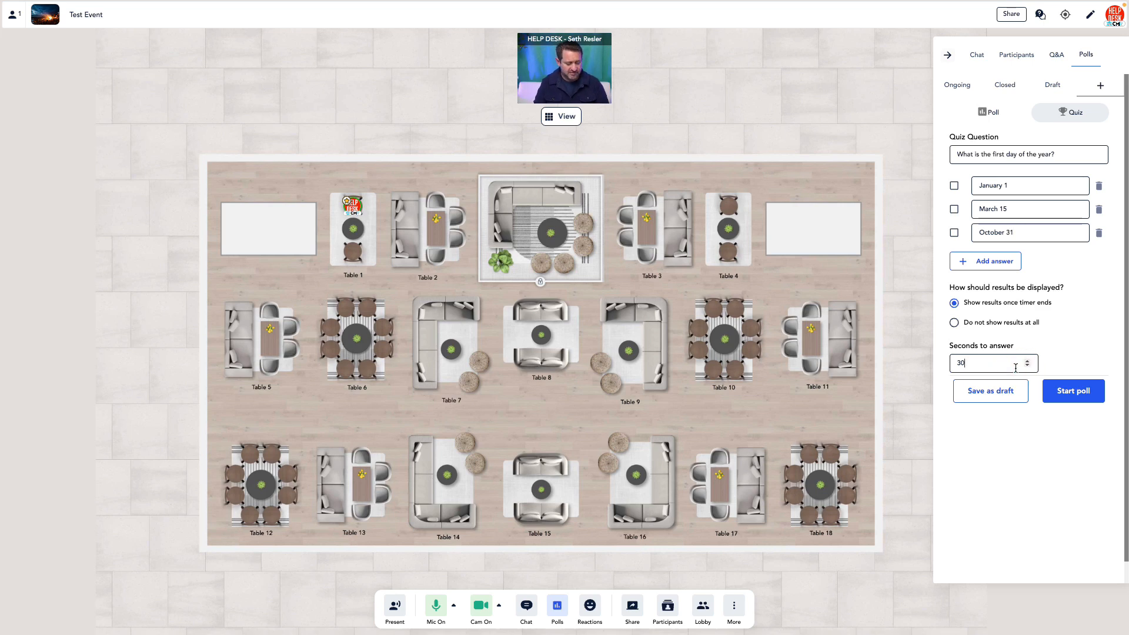
pyautogui.press('BackSpace')
pyautogui.press('BackSpace')
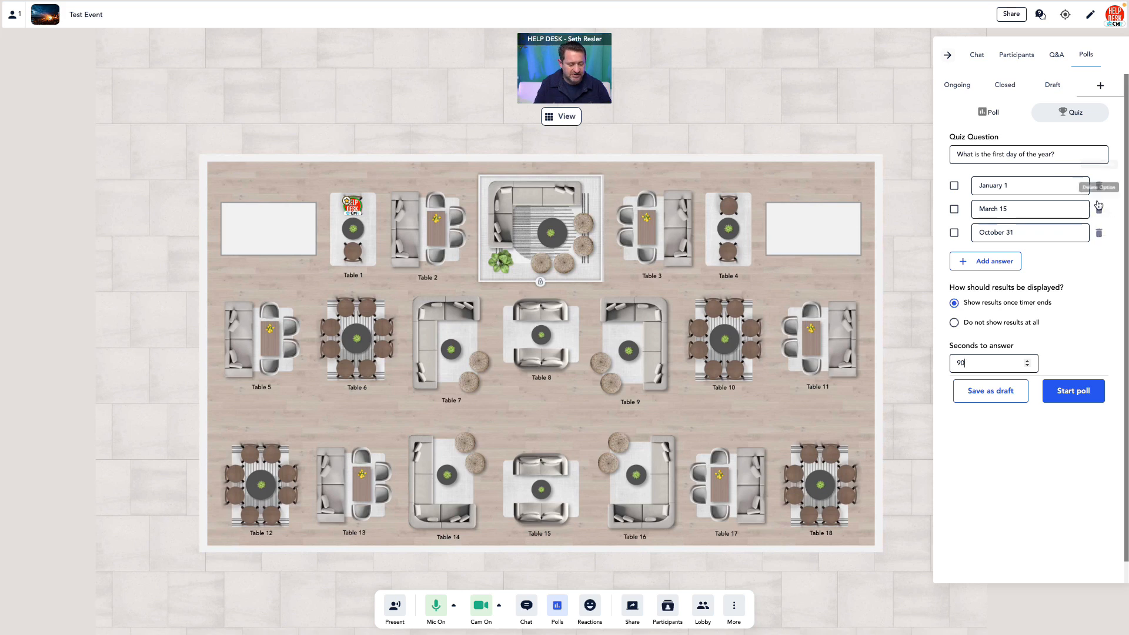
pyautogui.click(1099, 209)
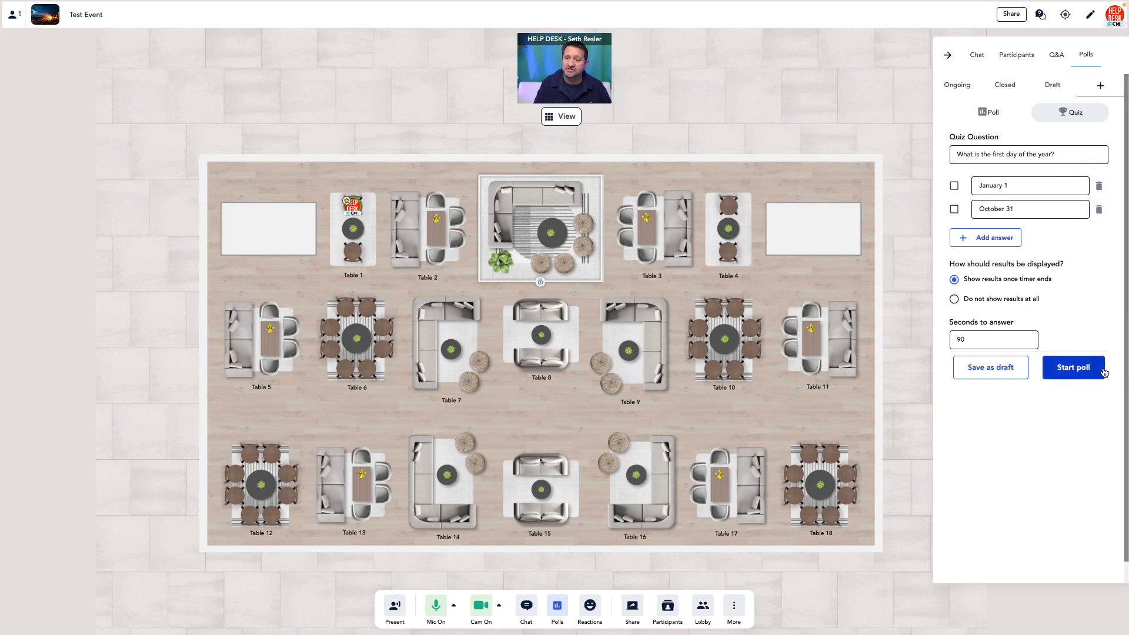